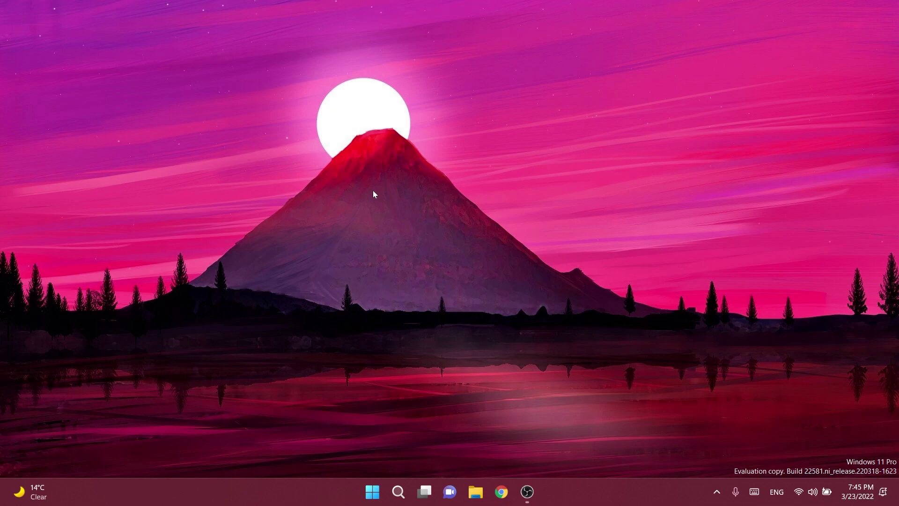
Check the installed Windows version with winver, then dismiss the version window
key(super)
text(winver)
key(Return)
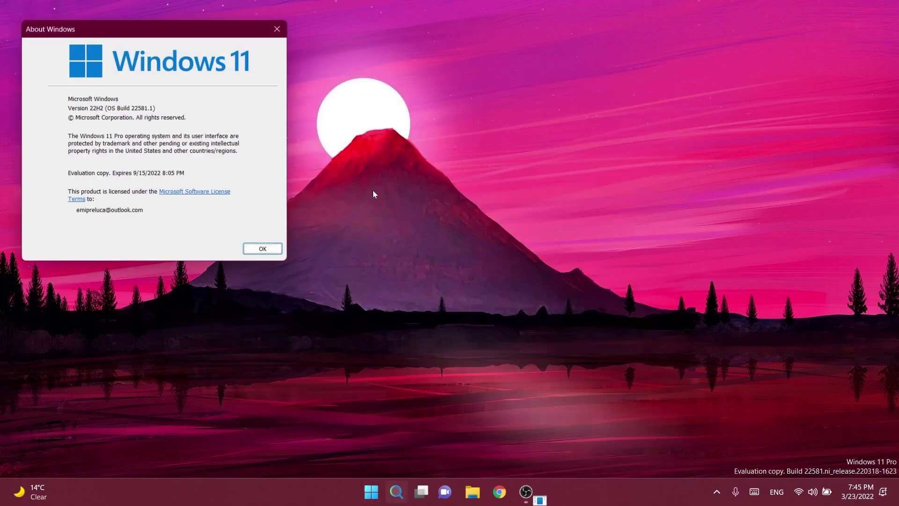
drag(152, 34, 177, 71)
key(Return)
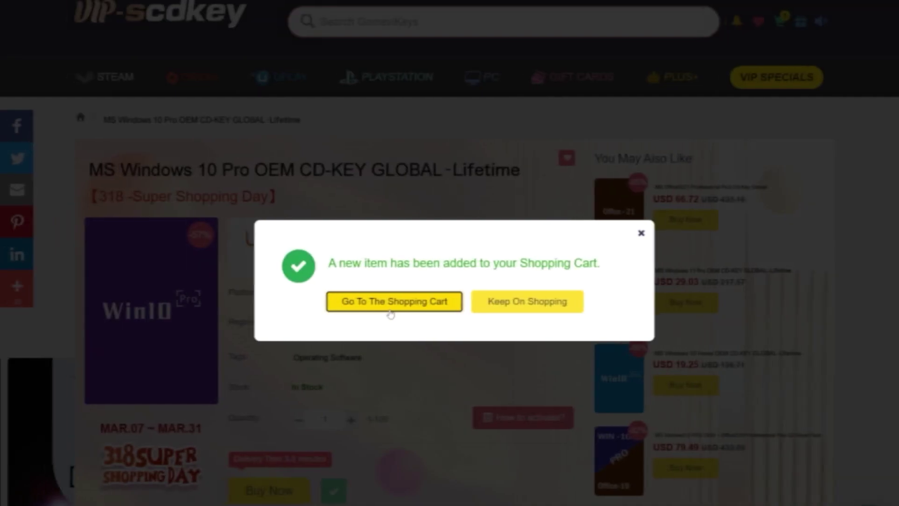
Check out the Windows 10 Pro OEM key with promo TB25 (USD 16.23) and activate Windows with it
click(371, 301)
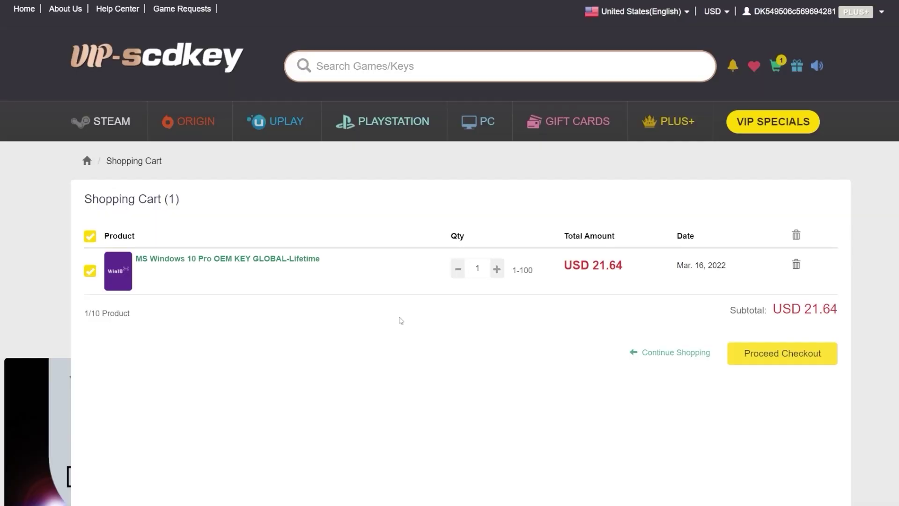
click(774, 357)
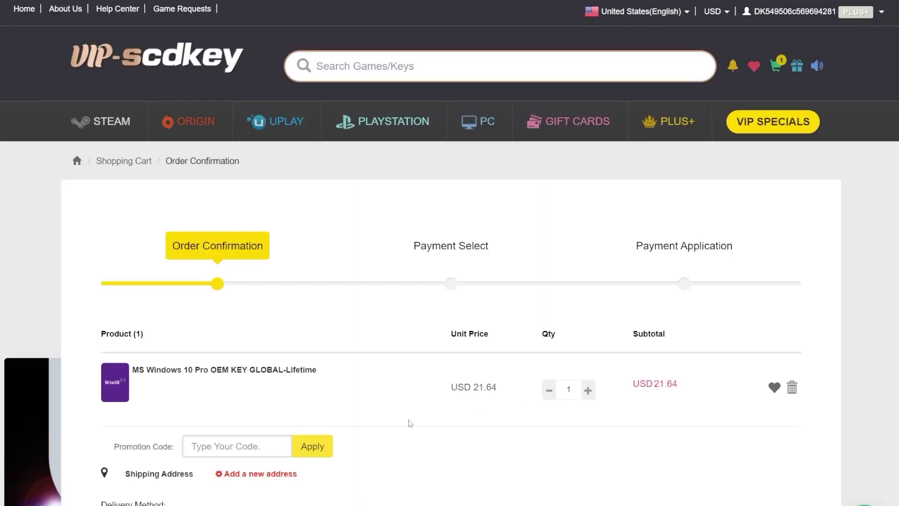
click(278, 444)
text(TB25)
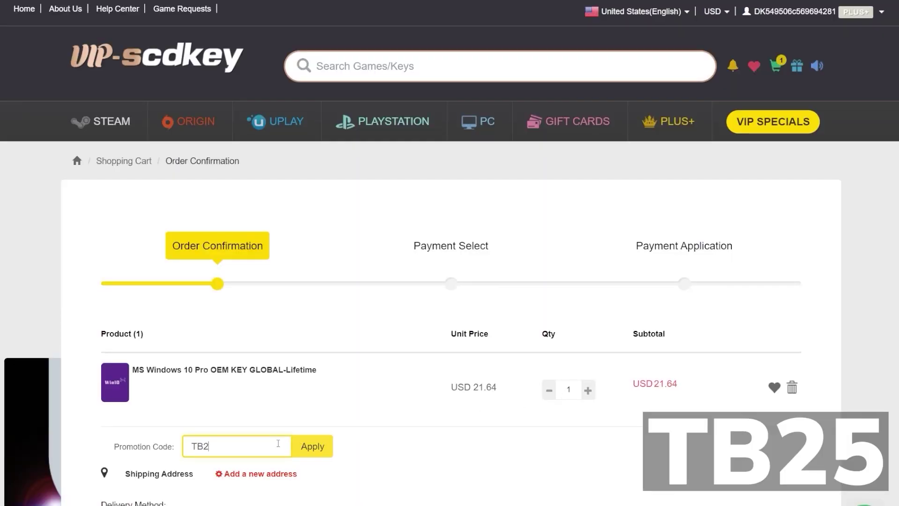
click(312, 445)
drag(633, 398, 677, 399)
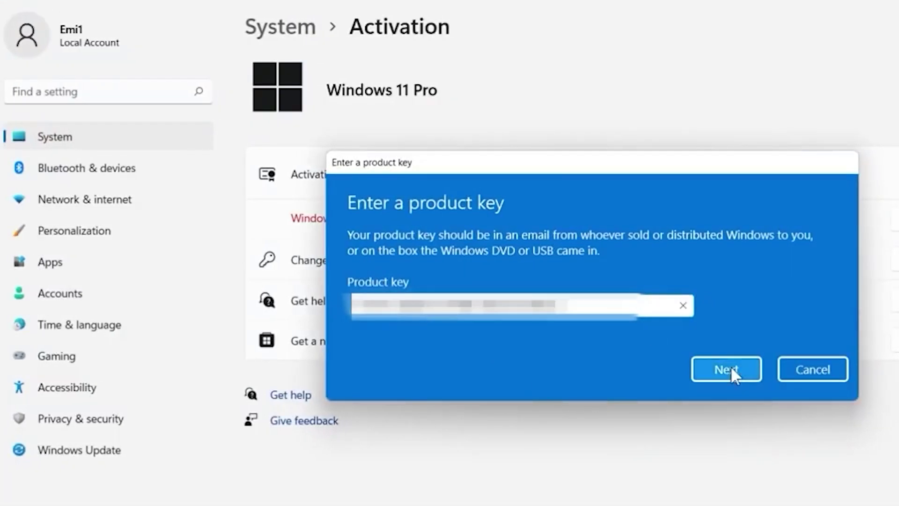
click(730, 368)
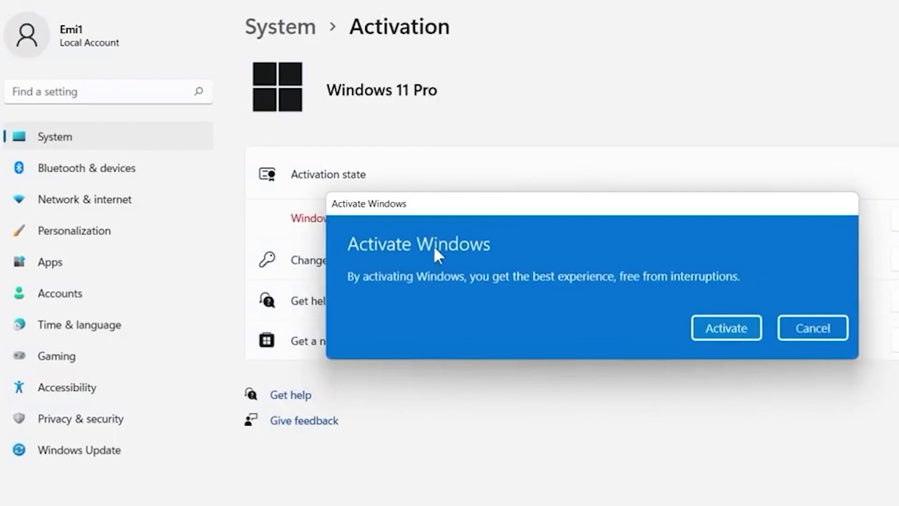
key(Return)
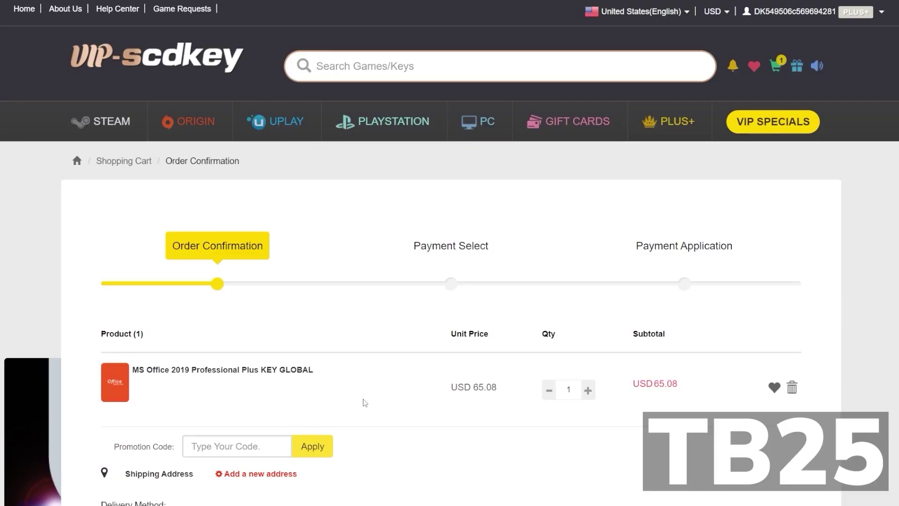
Apply promo code TB25 to the Office 2019 Professional Plus order
click(225, 446)
text(TB25)
click(312, 446)
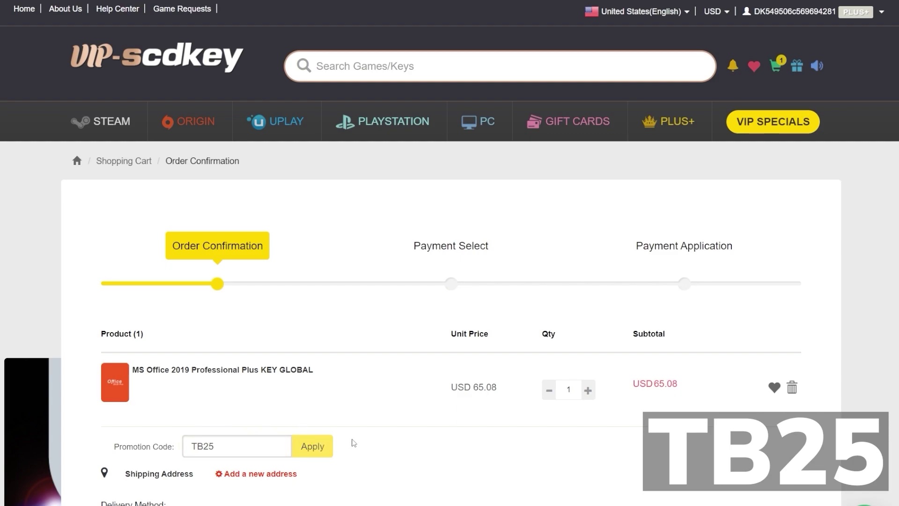
drag(632, 383, 683, 383)
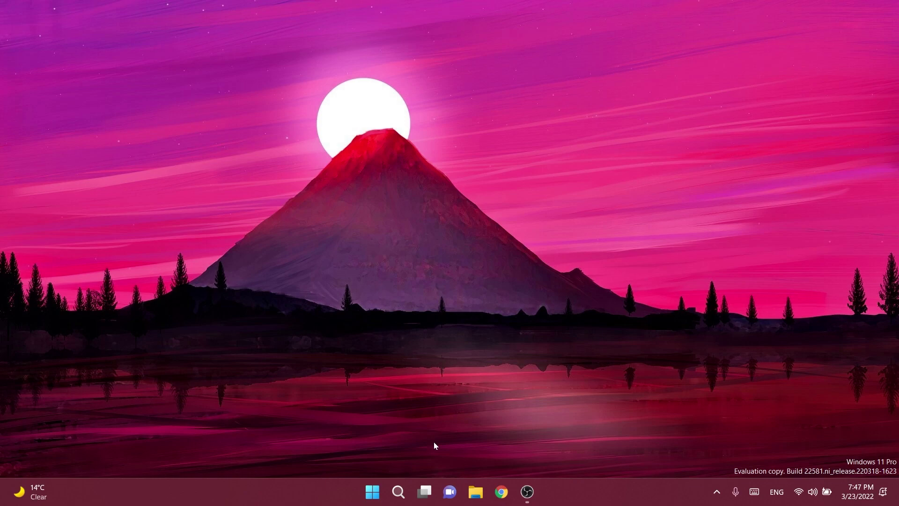
Open Settings › Windows Update › Windows Insider Program and expand the Insider channel choices
click(398, 491)
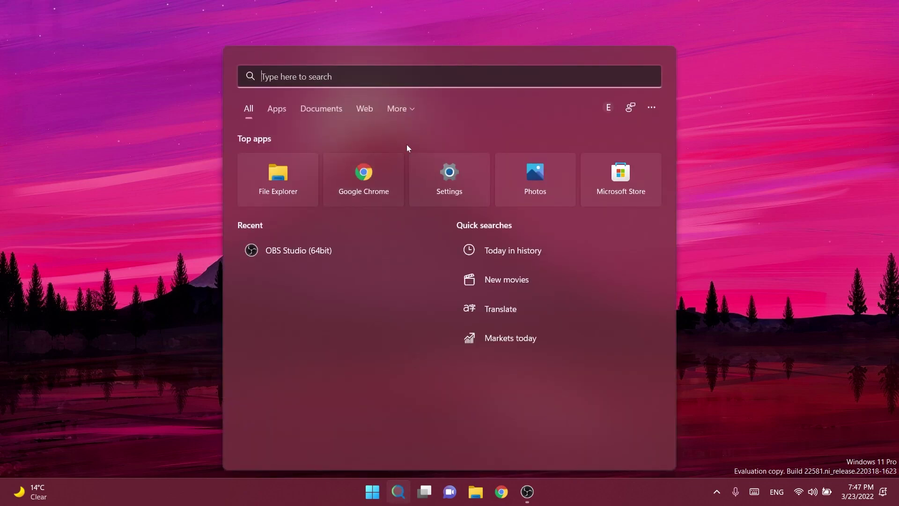
click(432, 168)
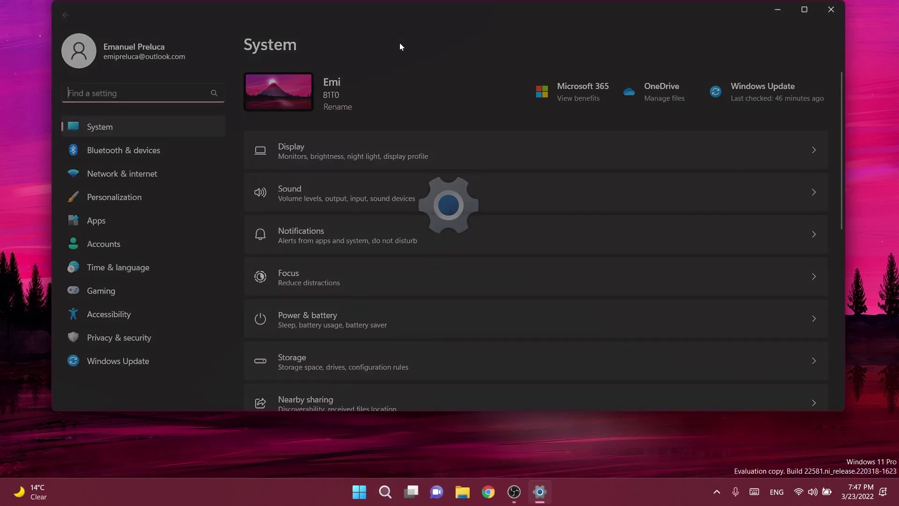
click(734, 126)
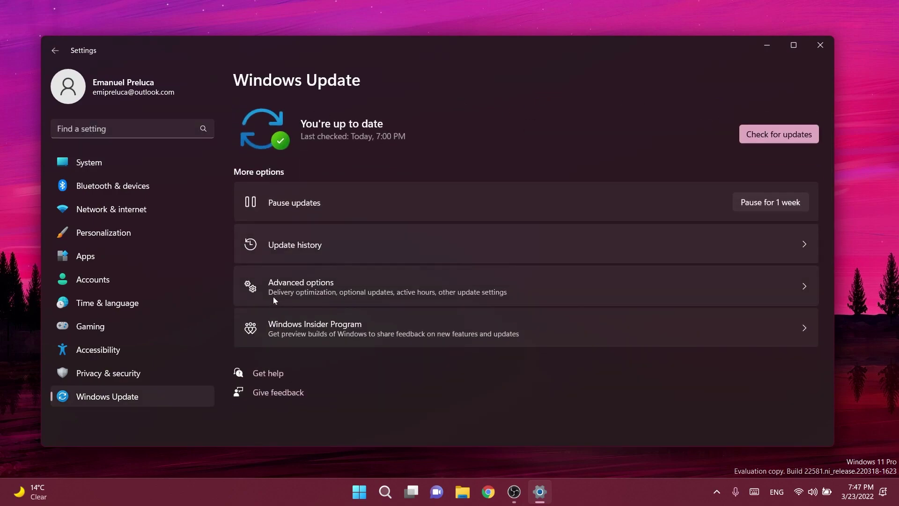
click(318, 336)
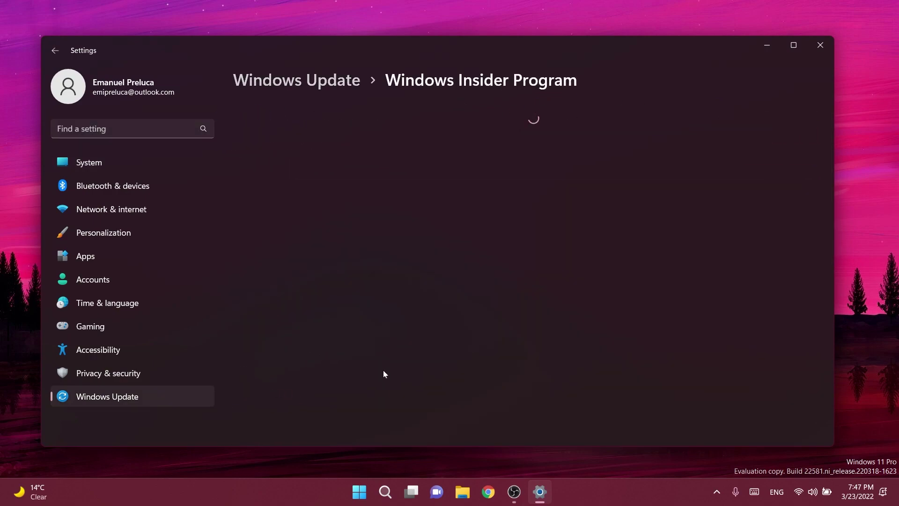
click(313, 195)
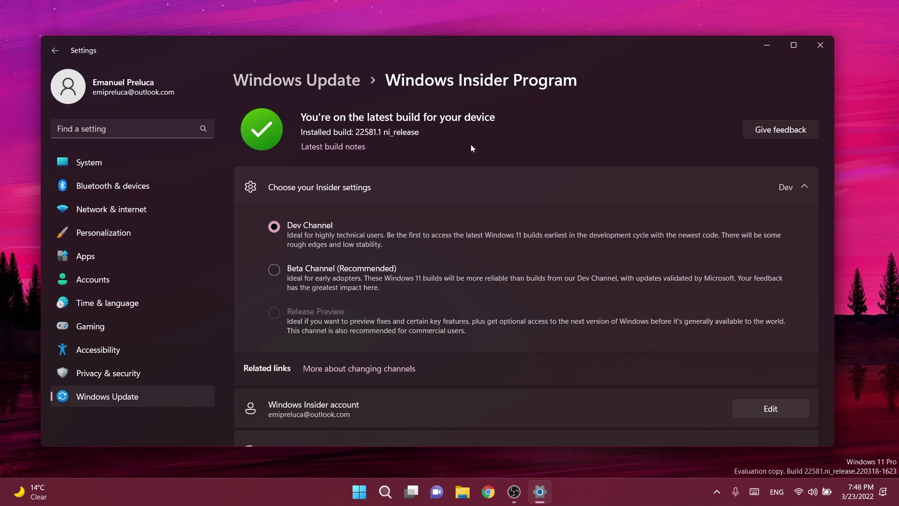
Close the Settings window with Alt+F4
key(alt+F4)
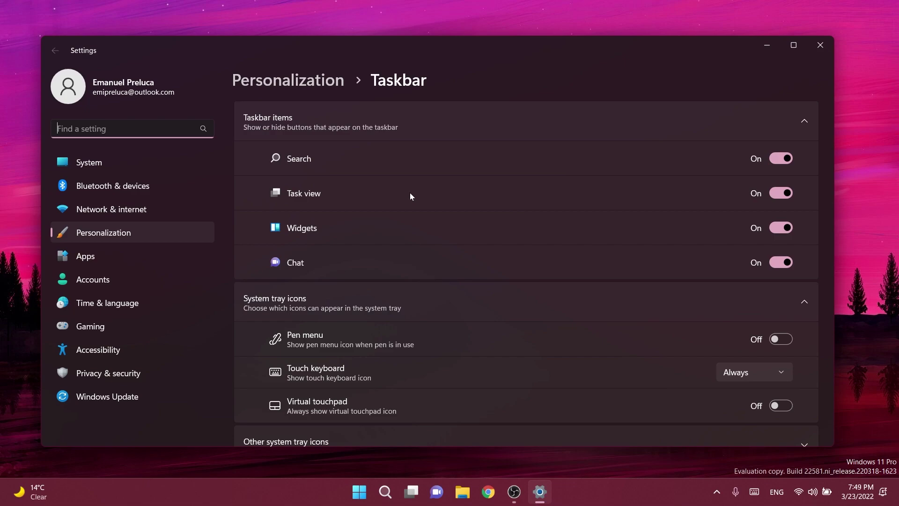
key(alt+F4)
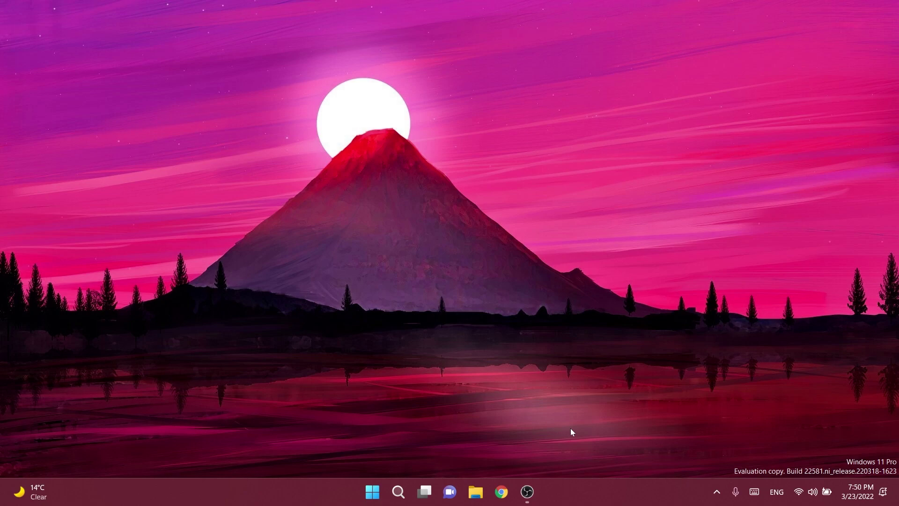
click(716, 491)
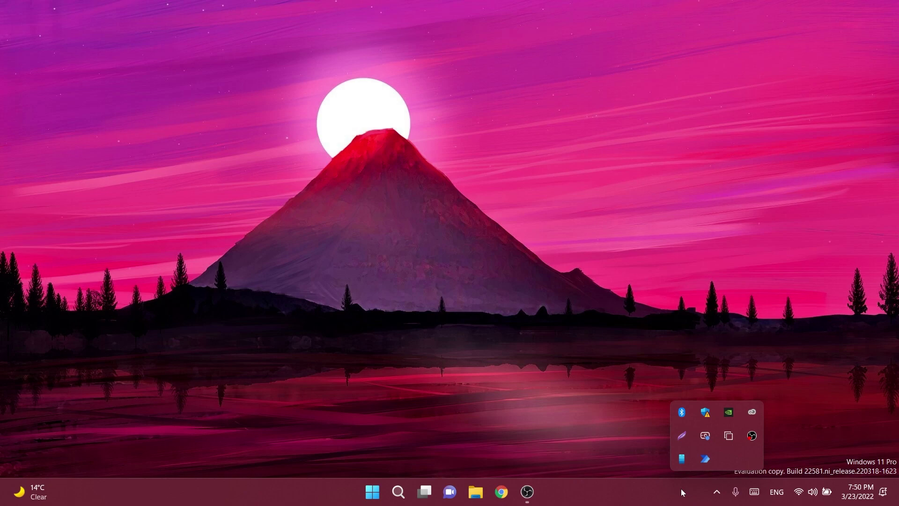
click(709, 460)
right_click(590, 498)
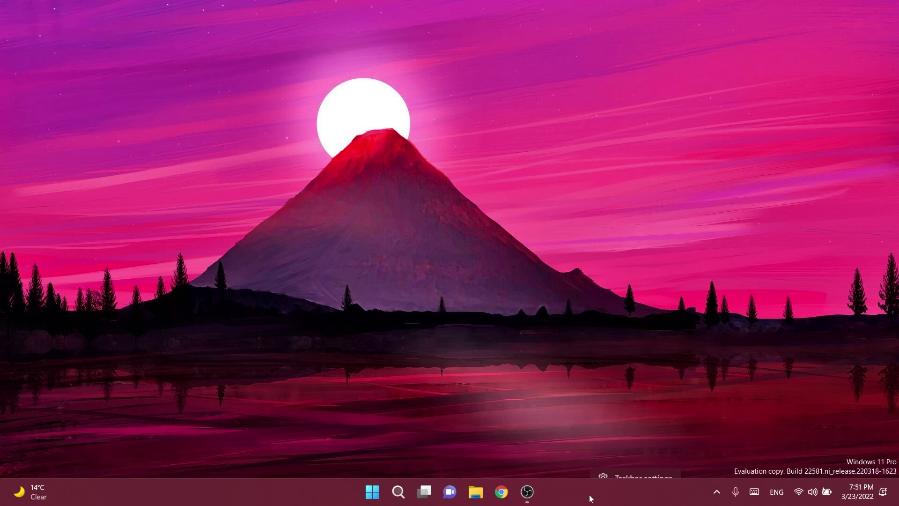
click(616, 468)
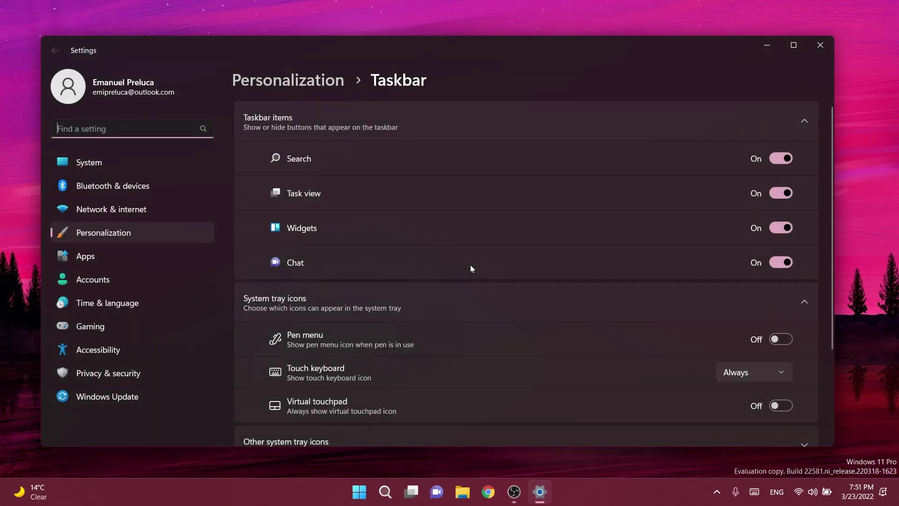
scroll(470, 265, down, 3)
click(374, 321)
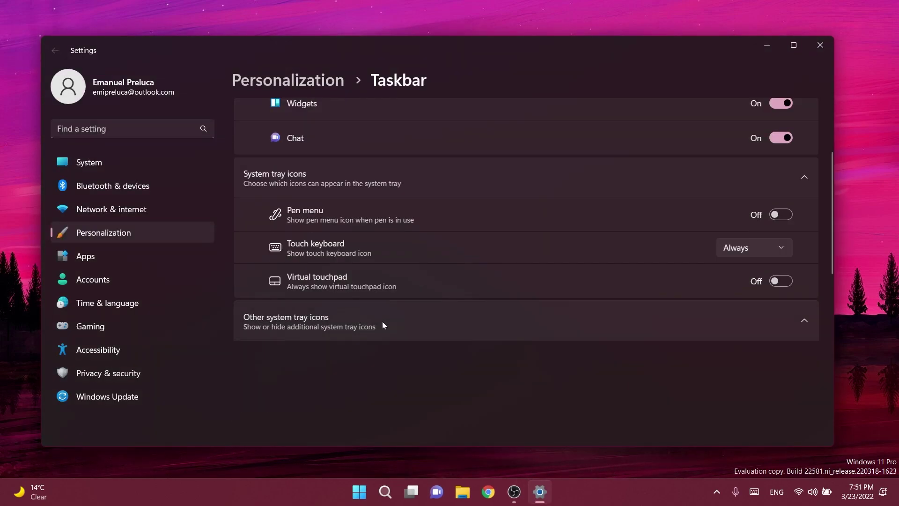
scroll(493, 246, down, 4)
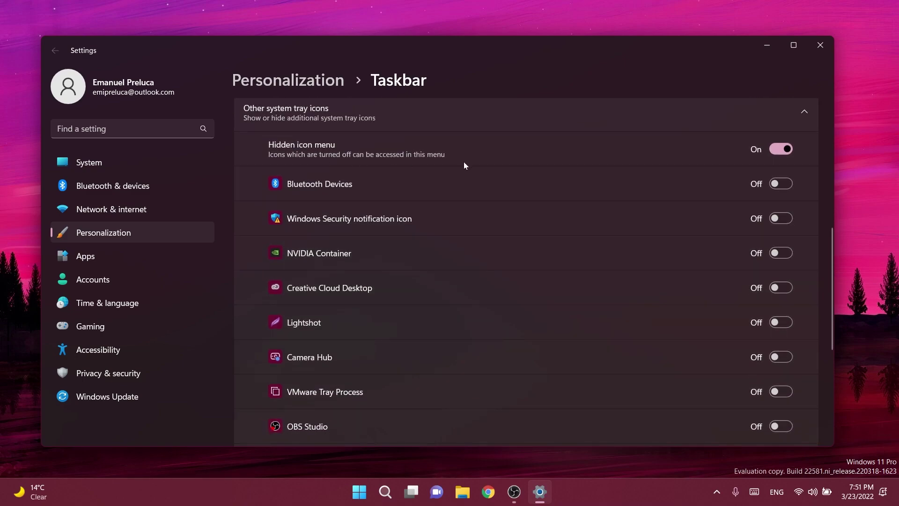
scroll(577, 168, down, 5)
scroll(464, 240, up, 6)
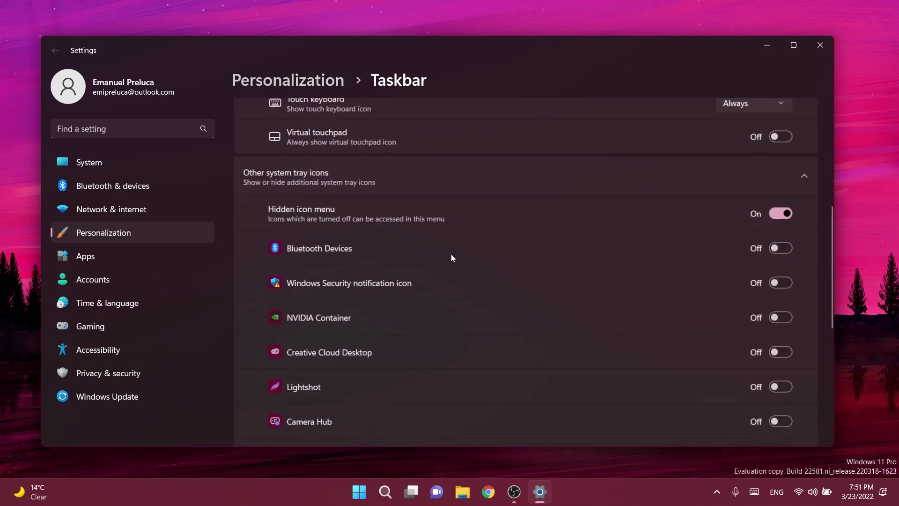
scroll(450, 257, down, 1)
scroll(448, 264, down, 1)
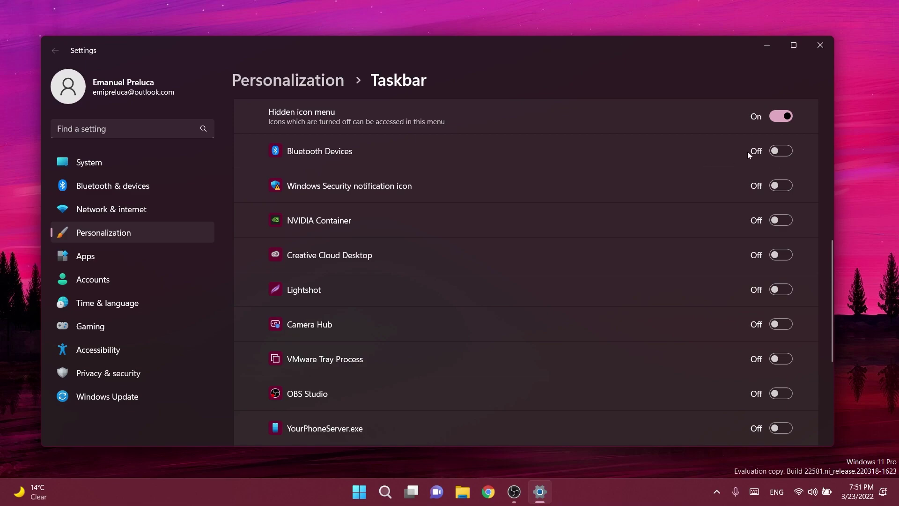
key(alt+F4)
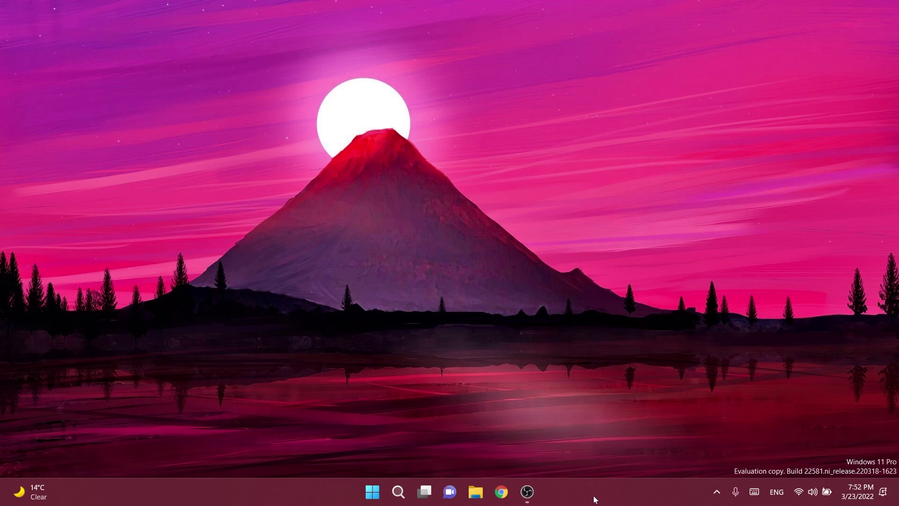
key(super)
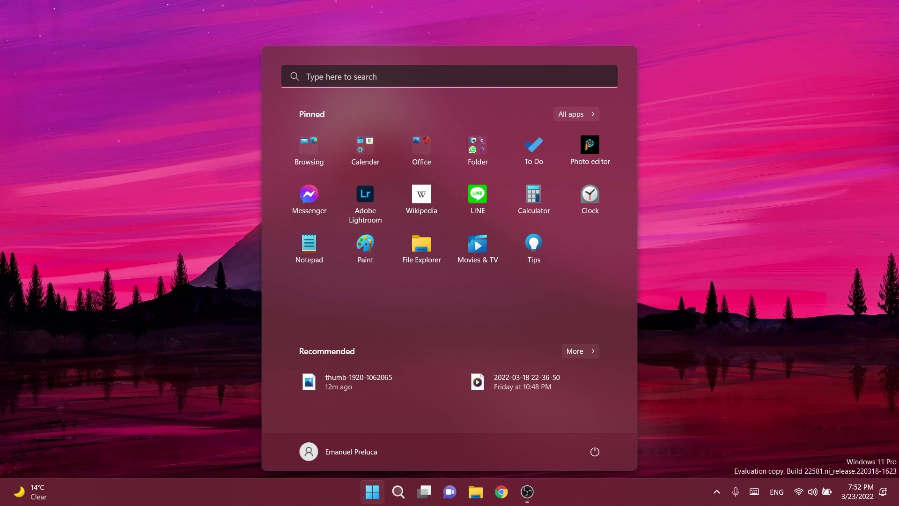
click(422, 243)
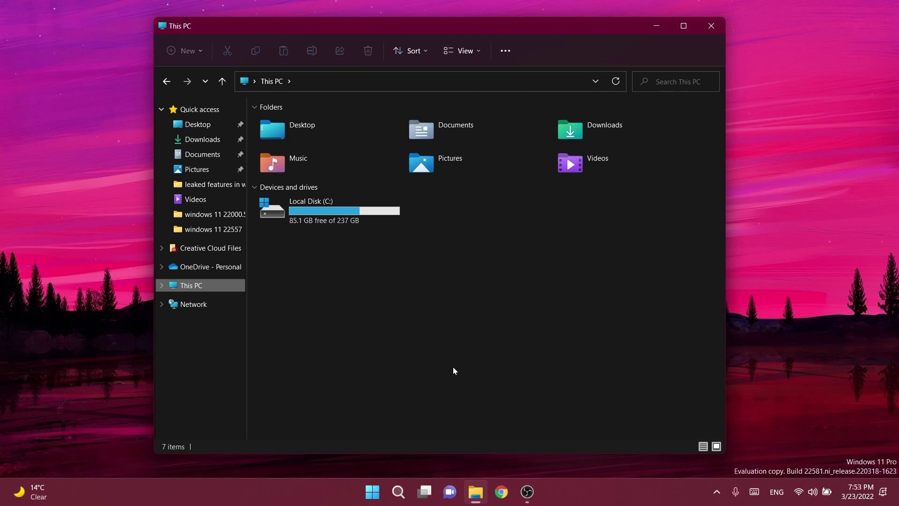
key(alt+F4)
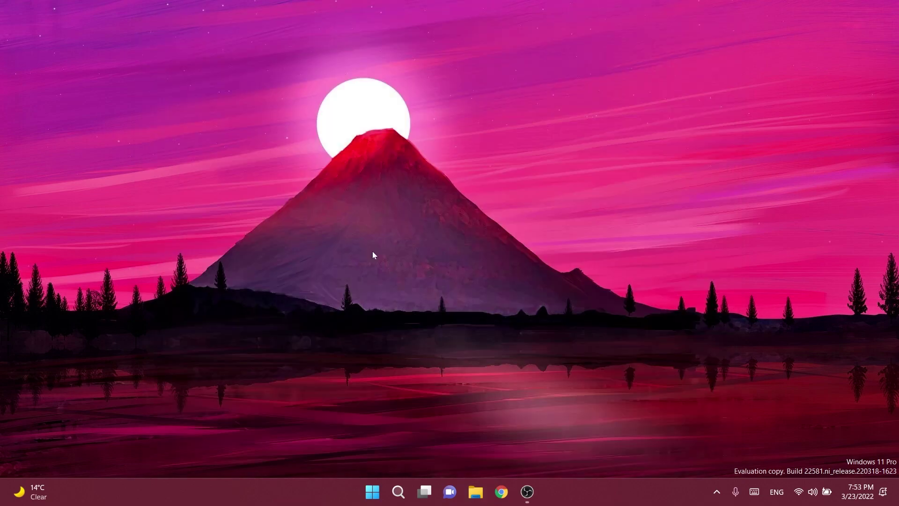